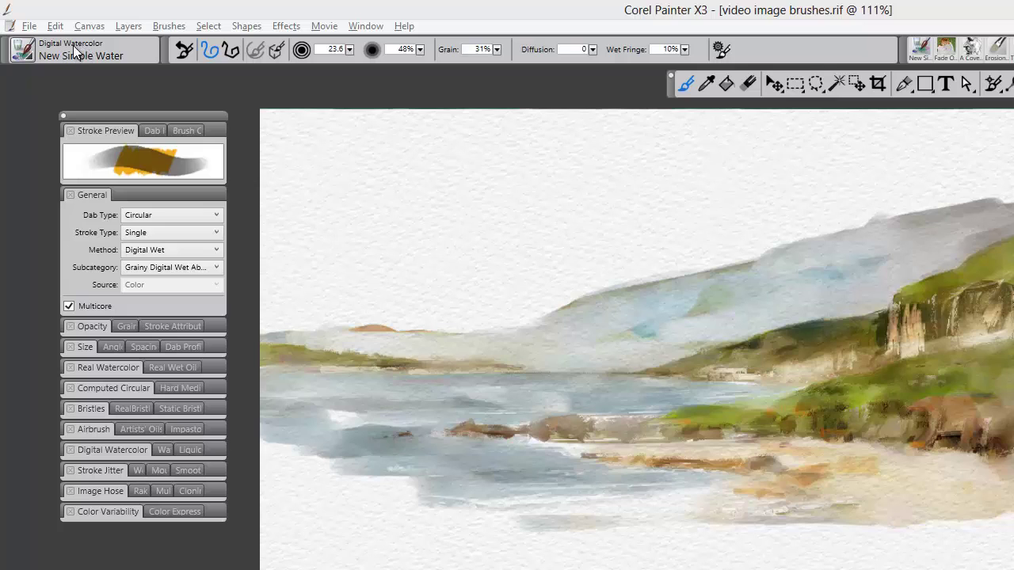
Step: Browse the brush library to the Digital Watercolor category and its variant list
{"action": "left_click", "coordinate": [22, 50]}
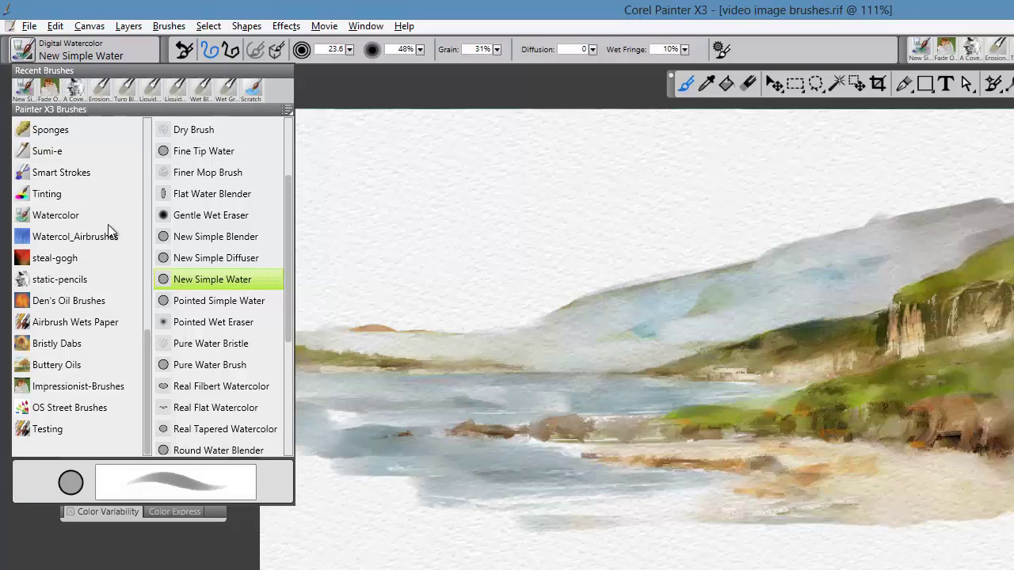
{"action": "scroll", "coordinate": [146, 282], "scroll_direction": "up", "scroll_amount": 5}
{"action": "left_click_drag", "start_coordinate": [147, 269], "coordinate": [148, 177]}
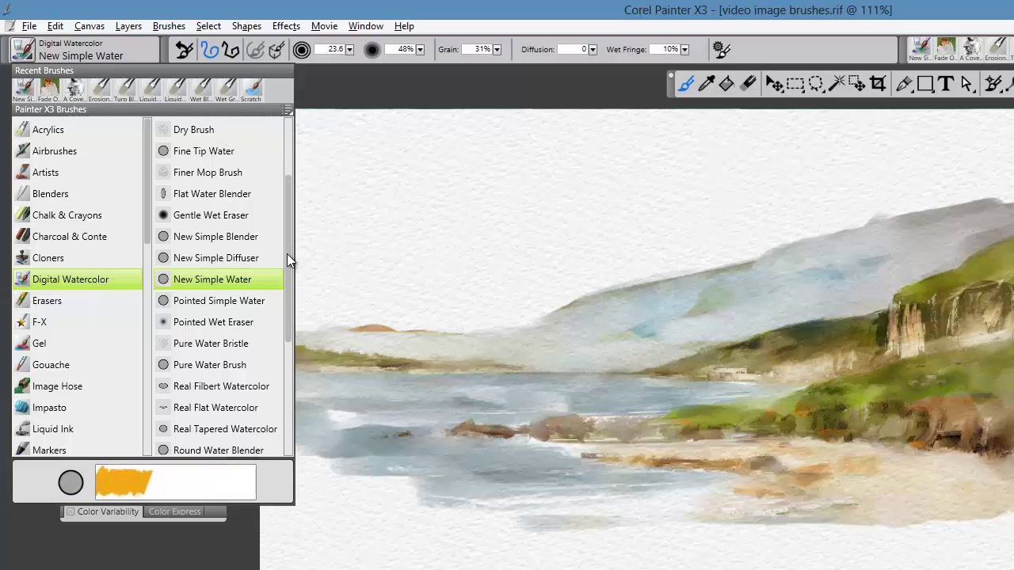
{"action": "mouse_move", "coordinate": [286, 253]}
{"action": "left_mouse_down"}
{"action": "mouse_move", "coordinate": [292, 193]}
{"action": "mouse_move", "coordinate": [281, 403]}
{"action": "left_mouse_up"}
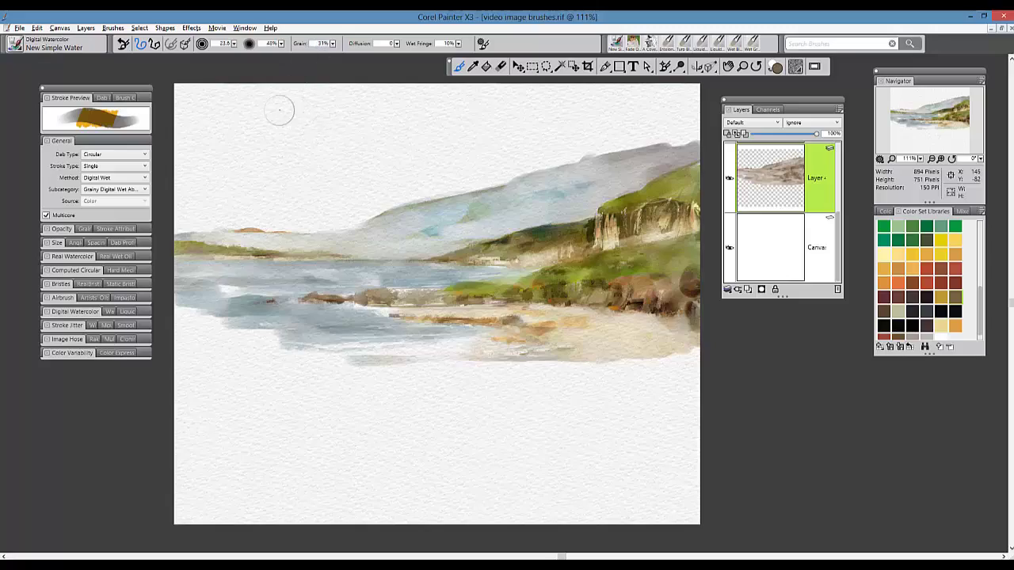
Step: Raise the New Simple Water brush's Grain from 31% to 60%
{"action": "left_click_drag", "start_coordinate": [328, 35], "coordinate": [331, 36]}
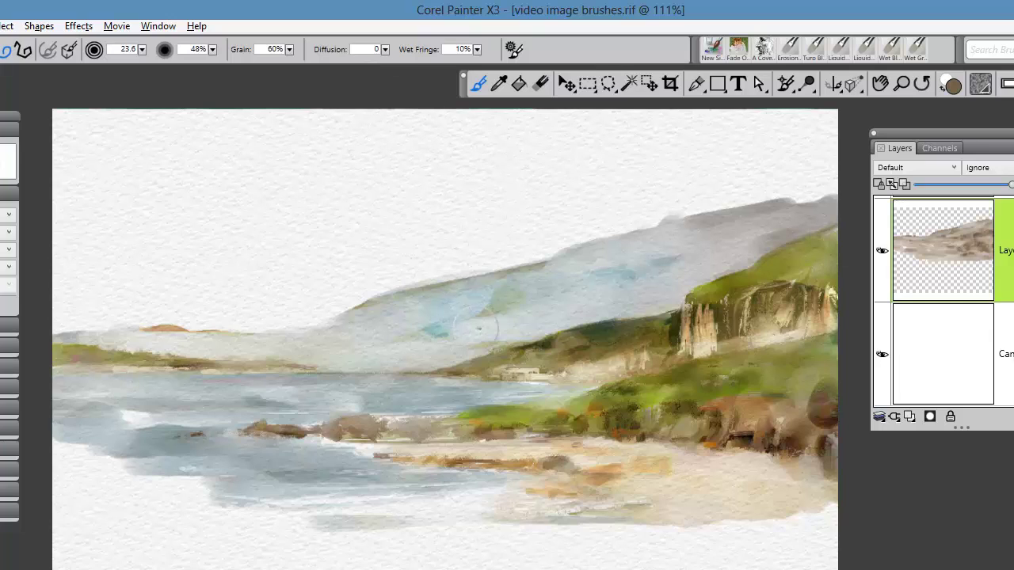
Step: Sweep a soft grey cloud stroke across the sky above the hills
{"action": "mouse_move", "coordinate": [452, 264]}
{"action": "left_mouse_down"}
{"action": "mouse_move", "coordinate": [341, 288]}
{"action": "mouse_move", "coordinate": [484, 239]}
{"action": "mouse_move", "coordinate": [278, 304]}
{"action": "mouse_move", "coordinate": [491, 250]}
{"action": "mouse_move", "coordinate": [332, 291]}
{"action": "mouse_move", "coordinate": [345, 296]}
{"action": "mouse_move", "coordinate": [181, 304]}
{"action": "mouse_move", "coordinate": [316, 297]}
{"action": "mouse_move", "coordinate": [353, 267]}
{"action": "mouse_move", "coordinate": [296, 271]}
{"action": "mouse_move", "coordinate": [609, 215]}
{"action": "mouse_move", "coordinate": [512, 228]}
{"action": "mouse_move", "coordinate": [506, 221]}
{"action": "mouse_move", "coordinate": [242, 277]}
{"action": "mouse_move", "coordinate": [437, 233]}
{"action": "mouse_move", "coordinate": [301, 271]}
{"action": "mouse_move", "coordinate": [419, 269]}
{"action": "mouse_move", "coordinate": [658, 213]}
{"action": "mouse_move", "coordinate": [409, 261]}
{"action": "mouse_move", "coordinate": [549, 245]}
{"action": "mouse_move", "coordinate": [370, 290]}
{"action": "mouse_move", "coordinate": [593, 206]}
{"action": "mouse_move", "coordinate": [362, 265]}
{"action": "mouse_move", "coordinate": [487, 210]}
{"action": "mouse_move", "coordinate": [261, 251]}
{"action": "mouse_move", "coordinate": [461, 223]}
{"action": "left_mouse_up"}
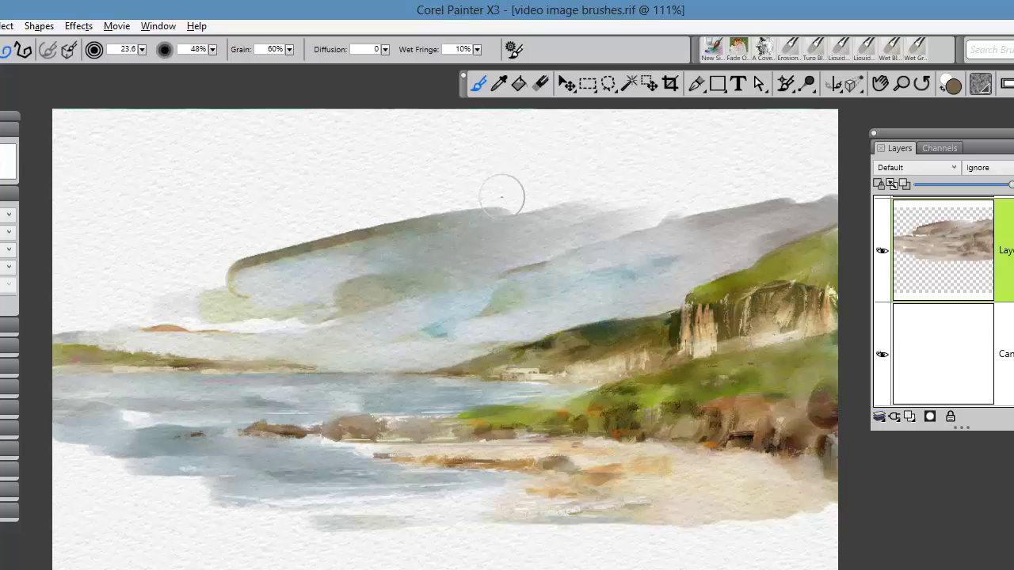
Step: Set Diffusion to 20, then paint light blue above the clouds and blend it into the cloud band
{"action": "left_click", "coordinate": [386, 51]}
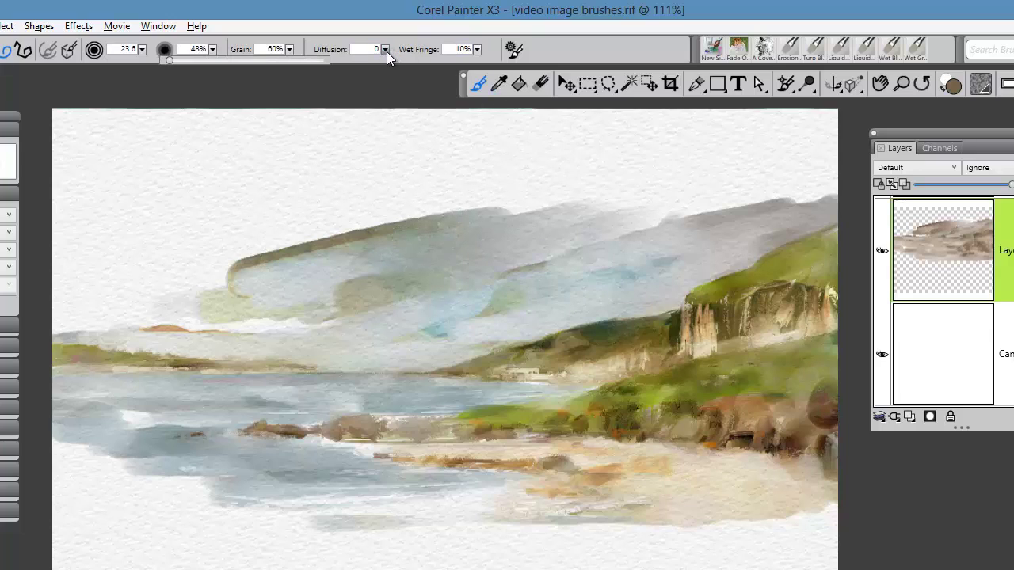
{"action": "left_click_drag", "start_coordinate": [448, 49], "coordinate": [545, 41]}
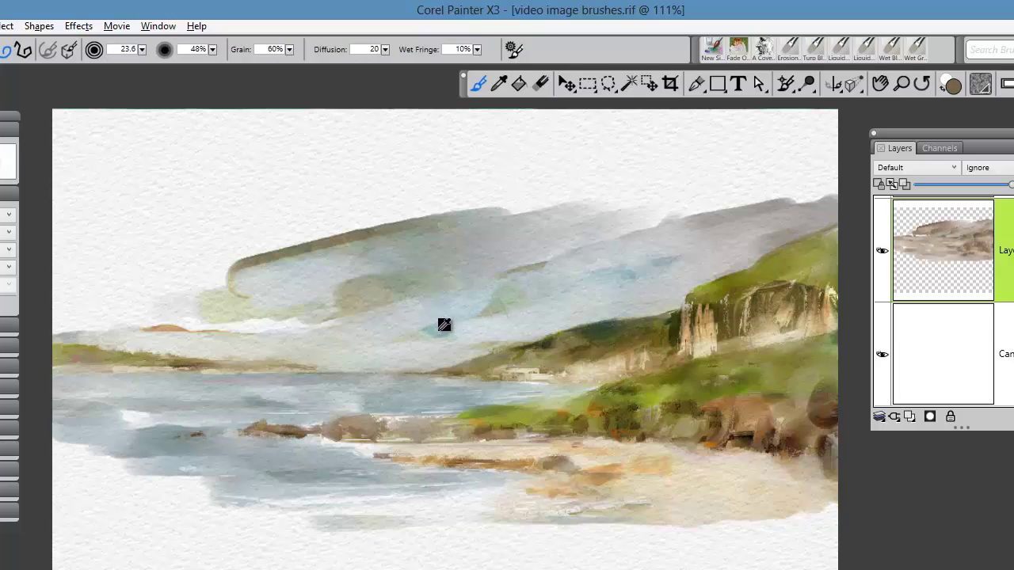
{"action": "mouse_move", "coordinate": [420, 194]}
{"action": "left_mouse_down"}
{"action": "mouse_move", "coordinate": [293, 215]}
{"action": "mouse_move", "coordinate": [361, 233]}
{"action": "mouse_move", "coordinate": [483, 210]}
{"action": "mouse_move", "coordinate": [226, 275]}
{"action": "mouse_move", "coordinate": [173, 314]}
{"action": "left_mouse_up"}
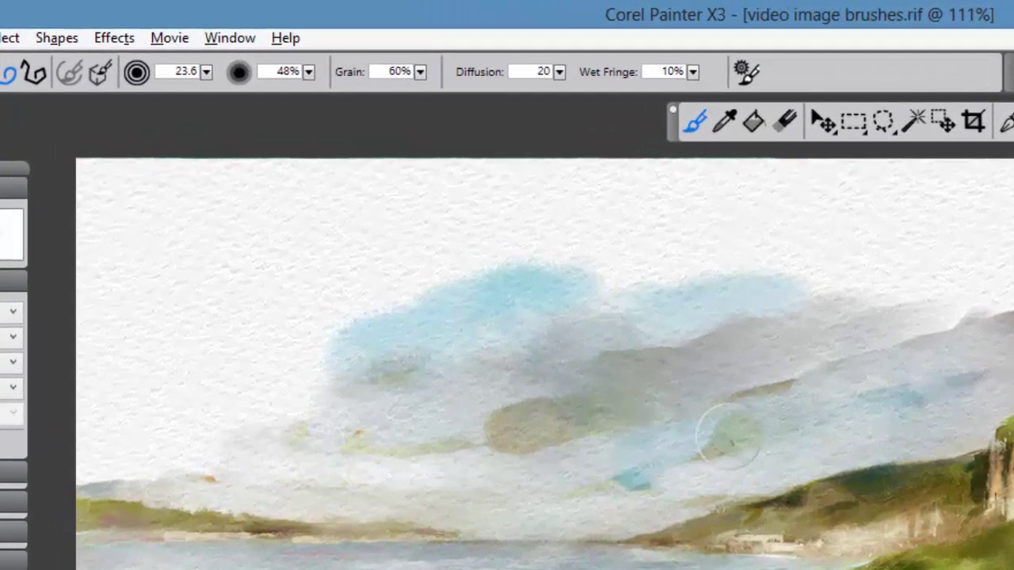
{"action": "mouse_move", "coordinate": [540, 323]}
{"action": "left_mouse_down"}
{"action": "mouse_move", "coordinate": [416, 331]}
{"action": "mouse_move", "coordinate": [485, 321]}
{"action": "left_mouse_up"}
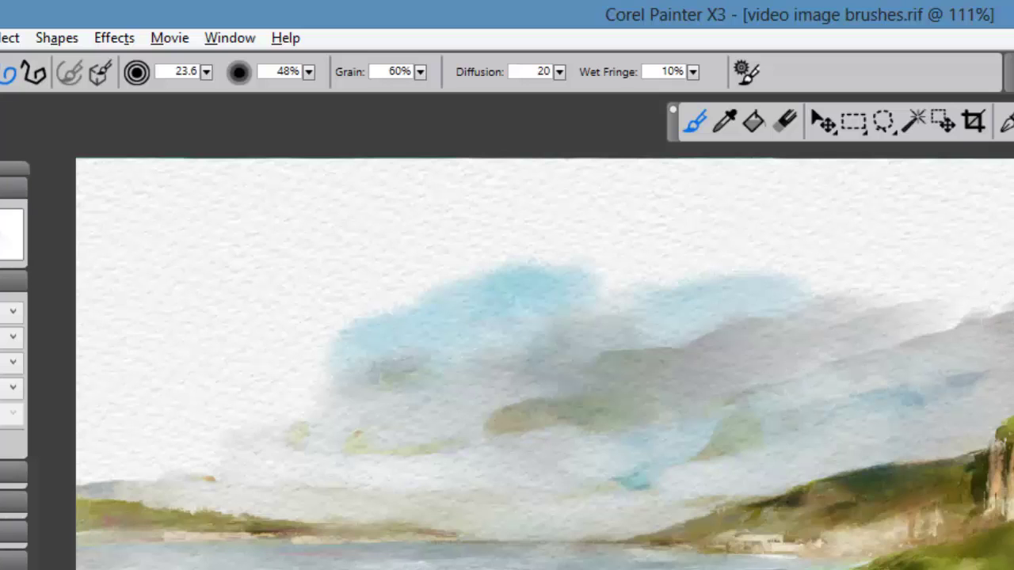
Step: Wash blue over the right edge, upper sky, left side and top-right sky
{"action": "left_click_drag", "start_coordinate": [982, 325], "coordinate": [765, 346]}
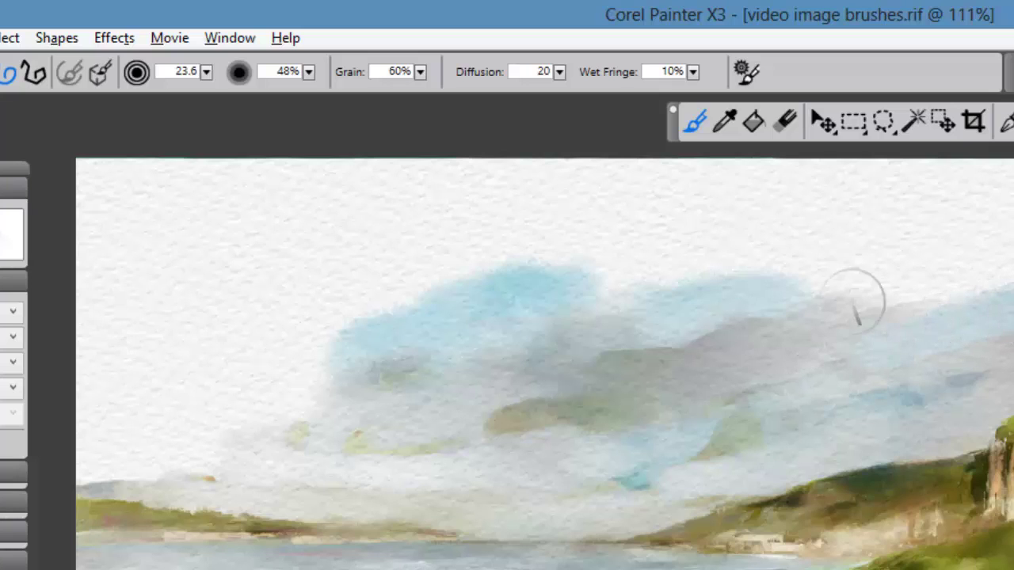
{"action": "mouse_move", "coordinate": [499, 233]}
{"action": "left_mouse_down"}
{"action": "mouse_move", "coordinate": [398, 242]}
{"action": "mouse_move", "coordinate": [238, 198]}
{"action": "mouse_move", "coordinate": [99, 206]}
{"action": "mouse_move", "coordinate": [346, 165]}
{"action": "mouse_move", "coordinate": [520, 169]}
{"action": "mouse_move", "coordinate": [613, 186]}
{"action": "left_mouse_up"}
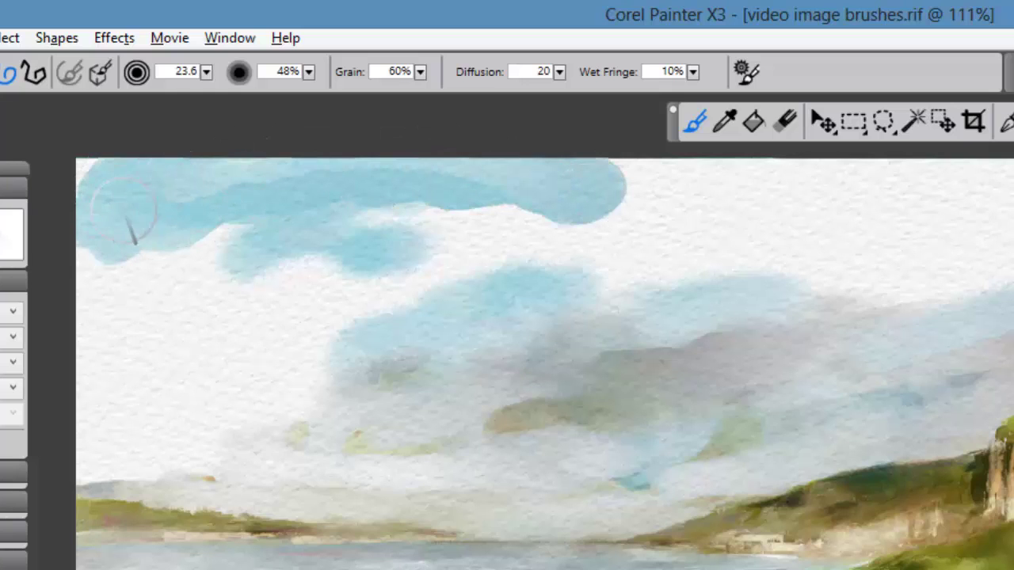
{"action": "mouse_move", "coordinate": [142, 205]}
{"action": "left_mouse_down"}
{"action": "mouse_move", "coordinate": [140, 296]}
{"action": "mouse_move", "coordinate": [125, 261]}
{"action": "left_mouse_up"}
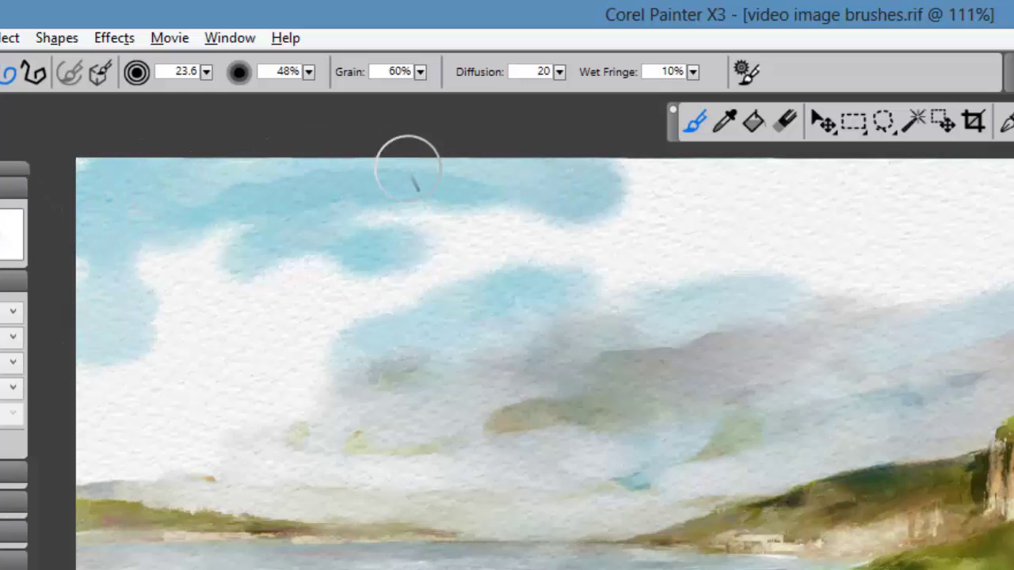
{"action": "mouse_move", "coordinate": [659, 196]}
{"action": "left_mouse_down"}
{"action": "mouse_move", "coordinate": [743, 188]}
{"action": "mouse_move", "coordinate": [942, 199]}
{"action": "left_mouse_up"}
{"action": "left_click_drag", "start_coordinate": [615, 177], "coordinate": [1012, 198]}
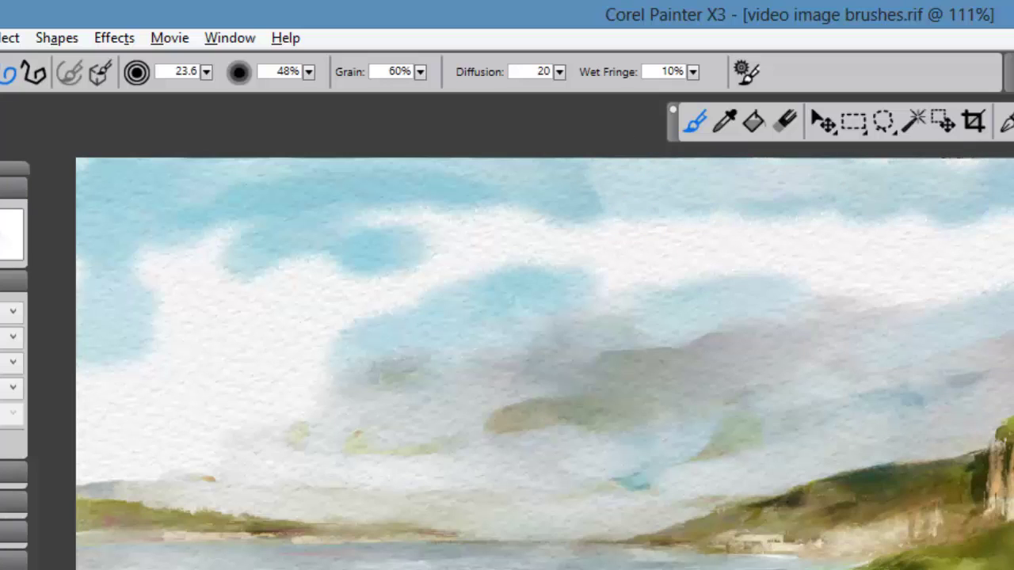
Step: Paint blue through the mid sky, washing out olive marks and fading the grey mountain's left side
{"action": "mouse_move", "coordinate": [1002, 273]}
{"action": "left_mouse_down"}
{"action": "mouse_move", "coordinate": [898, 316]}
{"action": "mouse_move", "coordinate": [750, 303]}
{"action": "mouse_move", "coordinate": [655, 316]}
{"action": "mouse_move", "coordinate": [623, 276]}
{"action": "mouse_move", "coordinate": [440, 269]}
{"action": "mouse_move", "coordinate": [465, 271]}
{"action": "mouse_move", "coordinate": [506, 251]}
{"action": "mouse_move", "coordinate": [477, 273]}
{"action": "mouse_move", "coordinate": [427, 282]}
{"action": "mouse_move", "coordinate": [370, 313]}
{"action": "mouse_move", "coordinate": [258, 422]}
{"action": "mouse_move", "coordinate": [114, 454]}
{"action": "mouse_move", "coordinate": [83, 432]}
{"action": "mouse_move", "coordinate": [111, 373]}
{"action": "mouse_move", "coordinate": [238, 385]}
{"action": "left_mouse_up"}
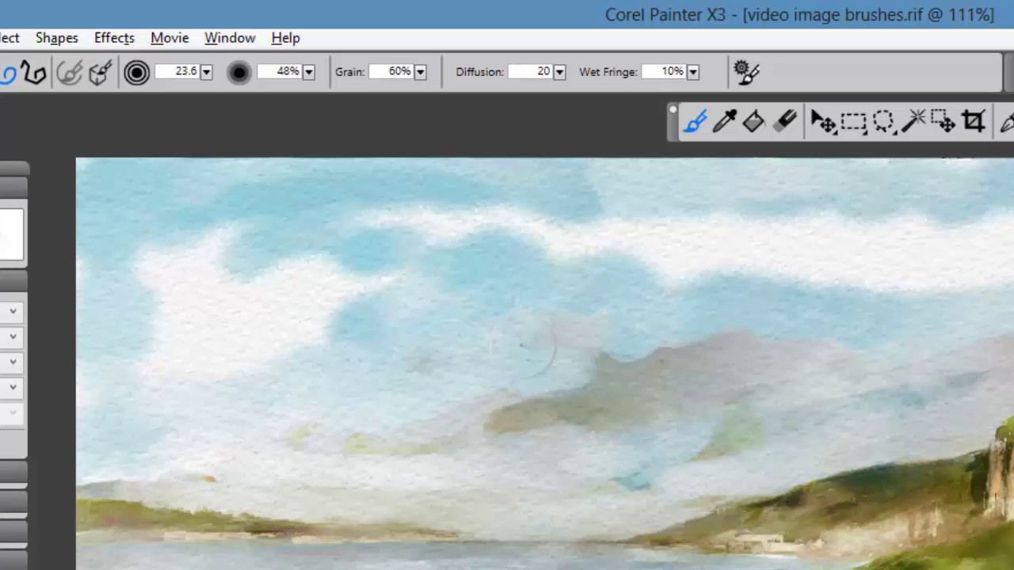
{"action": "mouse_move", "coordinate": [520, 336]}
{"action": "left_mouse_down"}
{"action": "mouse_move", "coordinate": [516, 416]}
{"action": "mouse_move", "coordinate": [546, 403]}
{"action": "mouse_move", "coordinate": [507, 422]}
{"action": "mouse_move", "coordinate": [603, 388]}
{"action": "mouse_move", "coordinate": [312, 471]}
{"action": "mouse_move", "coordinate": [677, 385]}
{"action": "mouse_move", "coordinate": [367, 439]}
{"action": "mouse_move", "coordinate": [166, 419]}
{"action": "left_mouse_up"}
{"action": "mouse_move", "coordinate": [611, 256]}
{"action": "left_mouse_down"}
{"action": "mouse_move", "coordinate": [691, 262]}
{"action": "mouse_move", "coordinate": [779, 228]}
{"action": "mouse_move", "coordinate": [948, 237]}
{"action": "mouse_move", "coordinate": [998, 208]}
{"action": "left_mouse_up"}
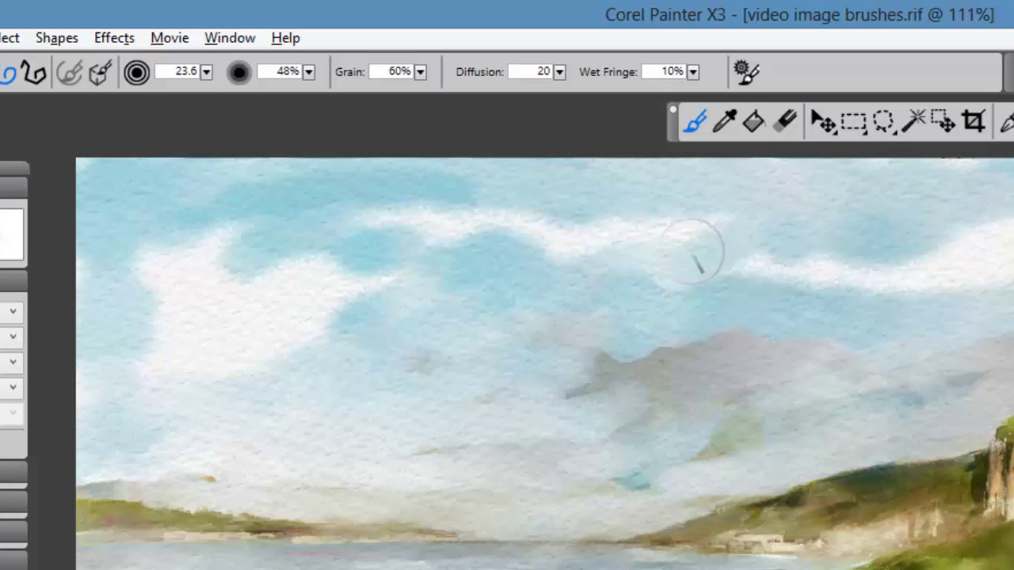
{"action": "mouse_move", "coordinate": [787, 301]}
{"action": "left_mouse_down"}
{"action": "mouse_move", "coordinate": [659, 359]}
{"action": "mouse_move", "coordinate": [551, 380]}
{"action": "mouse_move", "coordinate": [605, 315]}
{"action": "mouse_move", "coordinate": [437, 367]}
{"action": "mouse_move", "coordinate": [381, 327]}
{"action": "mouse_move", "coordinate": [170, 386]}
{"action": "mouse_move", "coordinate": [275, 340]}
{"action": "left_mouse_up"}
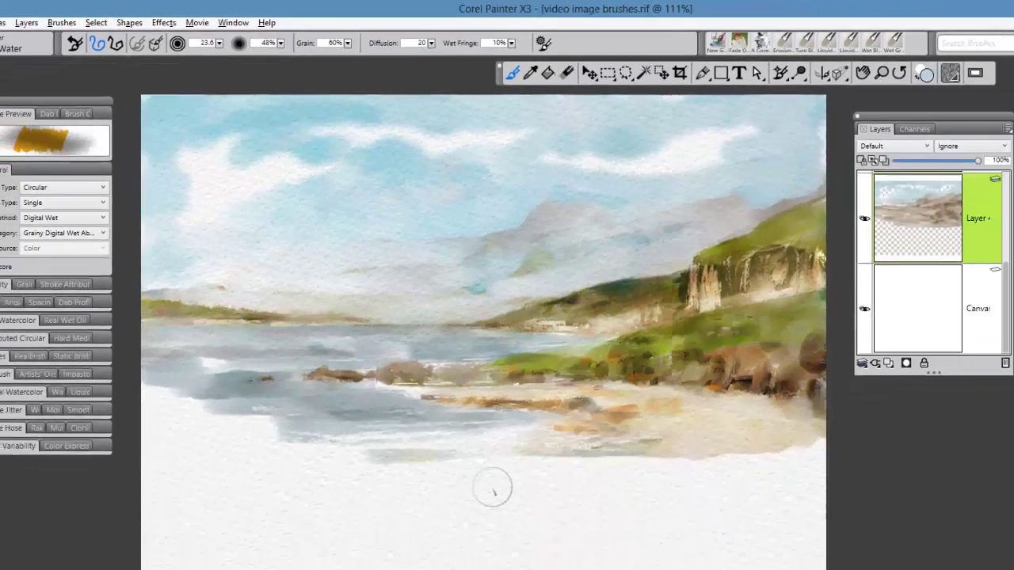
Step: Paint blue over the lower water and waterline, then streak paler strokes over the cliff face
{"action": "mouse_move", "coordinate": [559, 493]}
{"action": "left_mouse_down"}
{"action": "mouse_move", "coordinate": [546, 480]}
{"action": "mouse_move", "coordinate": [416, 476]}
{"action": "mouse_move", "coordinate": [356, 435]}
{"action": "mouse_move", "coordinate": [177, 424]}
{"action": "left_mouse_up"}
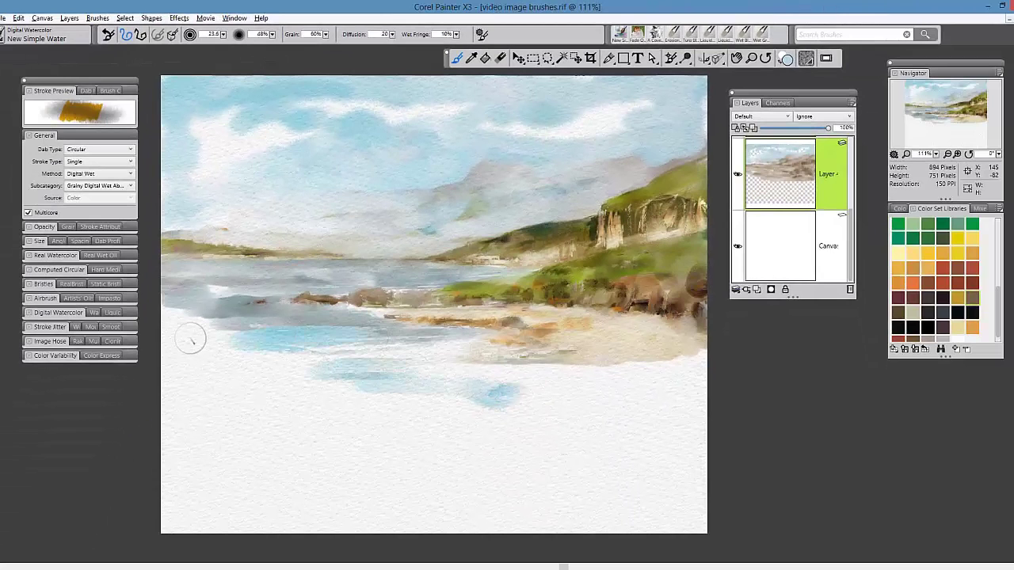
{"action": "mouse_move", "coordinate": [190, 338]}
{"action": "left_mouse_down"}
{"action": "mouse_move", "coordinate": [321, 325]}
{"action": "mouse_move", "coordinate": [192, 331]}
{"action": "mouse_move", "coordinate": [206, 327]}
{"action": "mouse_move", "coordinate": [333, 321]}
{"action": "mouse_move", "coordinate": [157, 319]}
{"action": "mouse_move", "coordinate": [463, 338]}
{"action": "mouse_move", "coordinate": [198, 357]}
{"action": "left_mouse_up"}
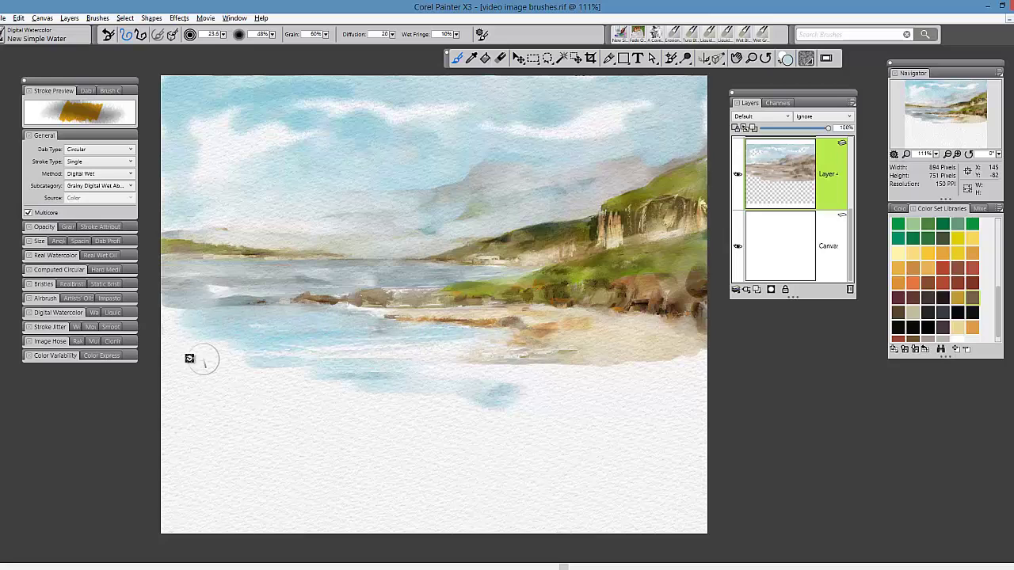
{"action": "mouse_move", "coordinate": [347, 274]}
{"action": "left_mouse_down"}
{"action": "mouse_move", "coordinate": [333, 261]}
{"action": "mouse_move", "coordinate": [275, 278]}
{"action": "mouse_move", "coordinate": [410, 279]}
{"action": "left_mouse_up"}
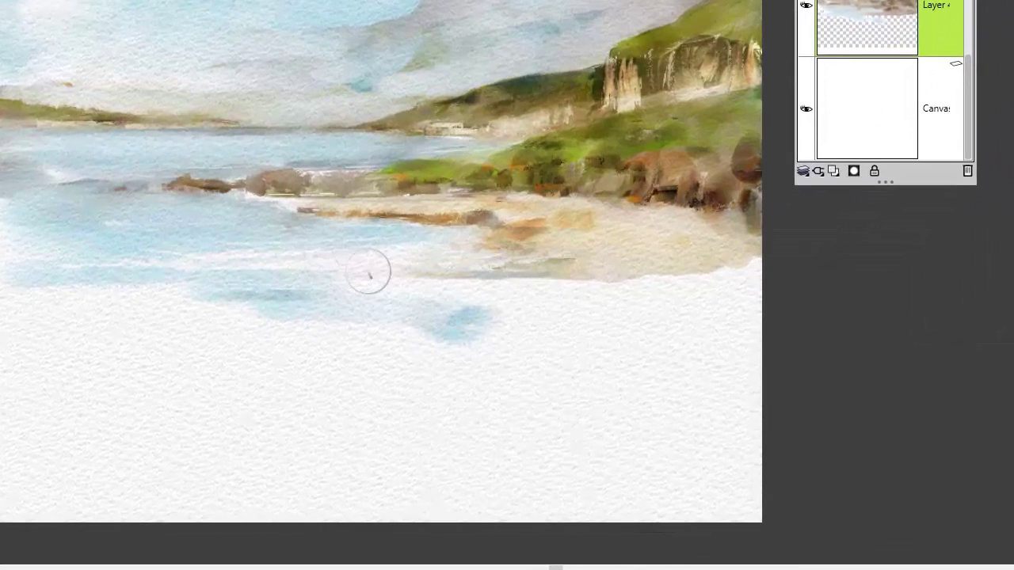
{"action": "mouse_move", "coordinate": [368, 274]}
{"action": "left_mouse_down"}
{"action": "mouse_move", "coordinate": [455, 288]}
{"action": "mouse_move", "coordinate": [57, 289]}
{"action": "mouse_move", "coordinate": [301, 297]}
{"action": "mouse_move", "coordinate": [159, 303]}
{"action": "mouse_move", "coordinate": [71, 298]}
{"action": "mouse_move", "coordinate": [405, 297]}
{"action": "mouse_move", "coordinate": [497, 314]}
{"action": "left_mouse_up"}
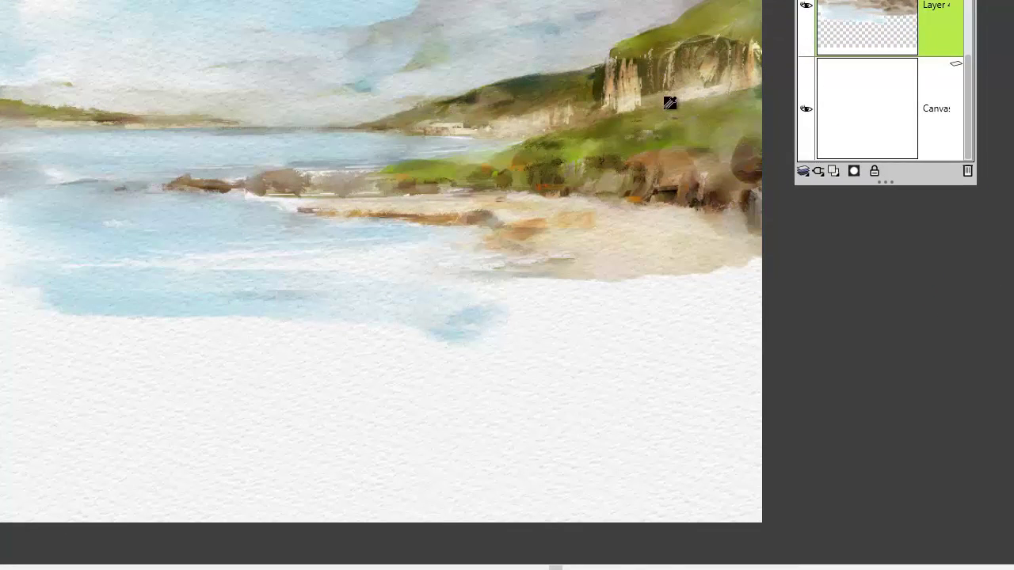
{"action": "mouse_move", "coordinate": [626, 95]}
{"action": "left_mouse_down"}
{"action": "mouse_move", "coordinate": [632, 70]}
{"action": "mouse_move", "coordinate": [624, 95]}
{"action": "mouse_move", "coordinate": [626, 65]}
{"action": "mouse_move", "coordinate": [627, 103]}
{"action": "mouse_move", "coordinate": [618, 61]}
{"action": "mouse_move", "coordinate": [618, 99]}
{"action": "mouse_move", "coordinate": [649, 66]}
{"action": "mouse_move", "coordinate": [658, 79]}
{"action": "mouse_move", "coordinate": [696, 54]}
{"action": "mouse_move", "coordinate": [737, 79]}
{"action": "mouse_move", "coordinate": [743, 56]}
{"action": "left_mouse_up"}
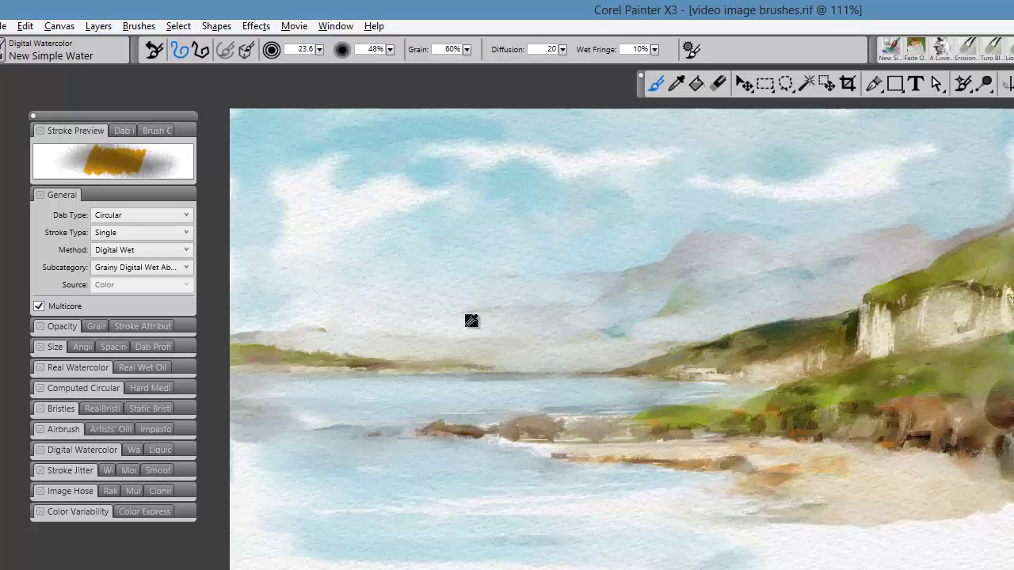
Step: Drag whitish mist strokes along the shoreline and blend them over the hazy shore
{"action": "mouse_move", "coordinate": [590, 348]}
{"action": "left_mouse_down"}
{"action": "mouse_move", "coordinate": [686, 350]}
{"action": "mouse_move", "coordinate": [743, 367]}
{"action": "mouse_move", "coordinate": [673, 342]}
{"action": "mouse_move", "coordinate": [808, 348]}
{"action": "mouse_move", "coordinate": [761, 340]}
{"action": "mouse_move", "coordinate": [791, 339]}
{"action": "left_mouse_up"}
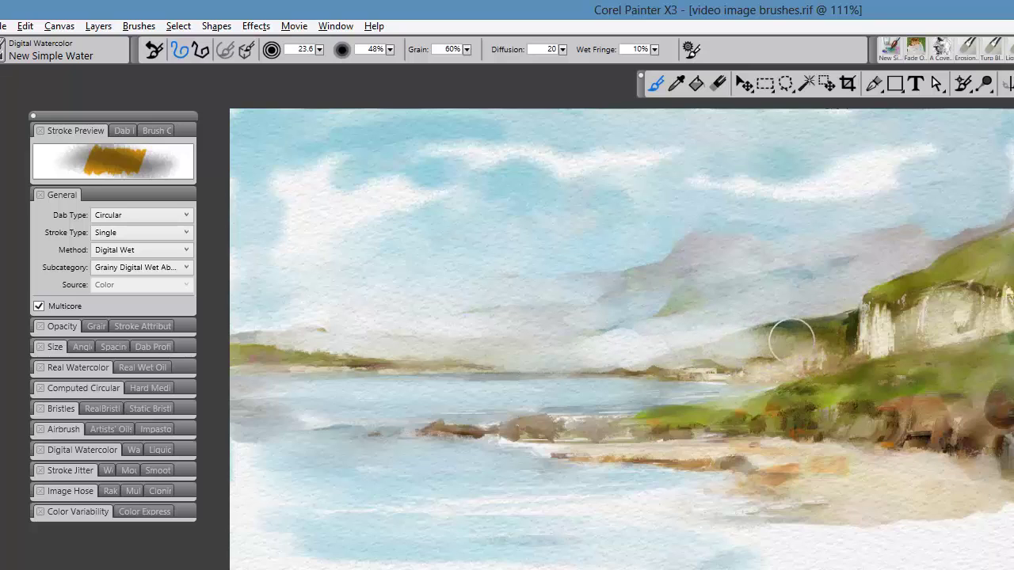
{"action": "mouse_move", "coordinate": [610, 361]}
{"action": "left_mouse_down"}
{"action": "mouse_move", "coordinate": [774, 356]}
{"action": "mouse_move", "coordinate": [555, 359]}
{"action": "mouse_move", "coordinate": [836, 360]}
{"action": "mouse_move", "coordinate": [771, 331]}
{"action": "mouse_move", "coordinate": [587, 342]}
{"action": "mouse_move", "coordinate": [700, 345]}
{"action": "mouse_move", "coordinate": [592, 361]}
{"action": "mouse_move", "coordinate": [851, 371]}
{"action": "mouse_move", "coordinate": [716, 344]}
{"action": "mouse_move", "coordinate": [804, 350]}
{"action": "mouse_move", "coordinate": [400, 366]}
{"action": "mouse_move", "coordinate": [586, 349]}
{"action": "mouse_move", "coordinate": [554, 336]}
{"action": "mouse_move", "coordinate": [530, 349]}
{"action": "mouse_move", "coordinate": [693, 325]}
{"action": "mouse_move", "coordinate": [808, 286]}
{"action": "mouse_move", "coordinate": [901, 275]}
{"action": "left_mouse_up"}
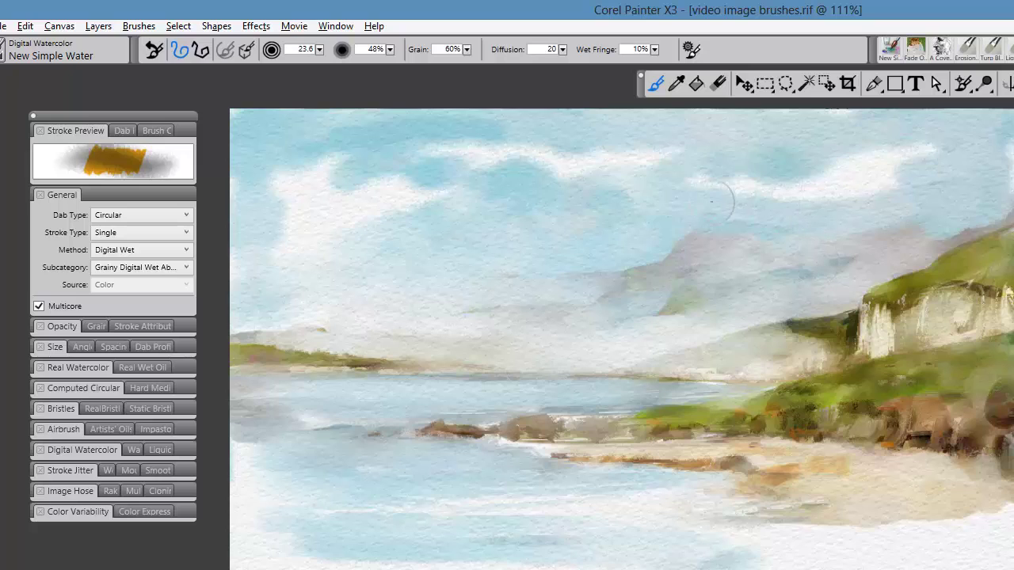
Step: Switch to the Digital Watercolor Wet Eraser and lift two pale wave streaks from the water
{"action": "left_click", "coordinate": [2, 62]}
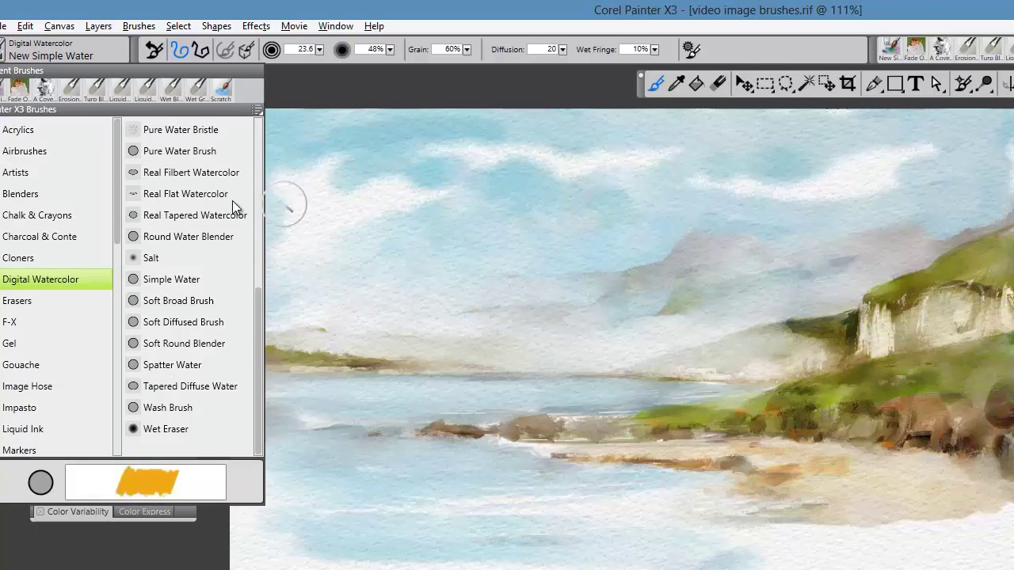
{"action": "left_click", "coordinate": [197, 432]}
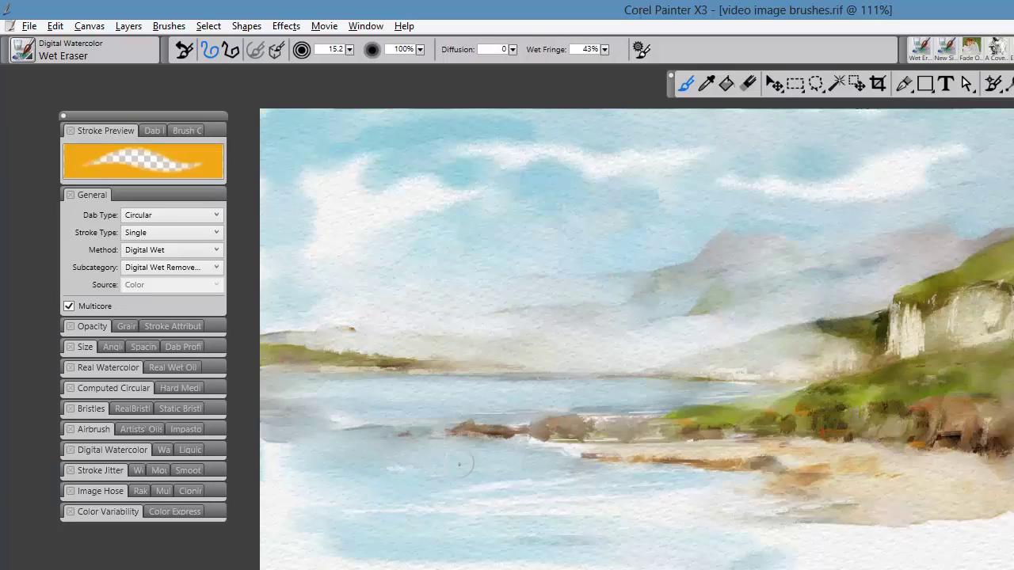
{"action": "left_click_drag", "start_coordinate": [463, 466], "coordinate": [388, 473]}
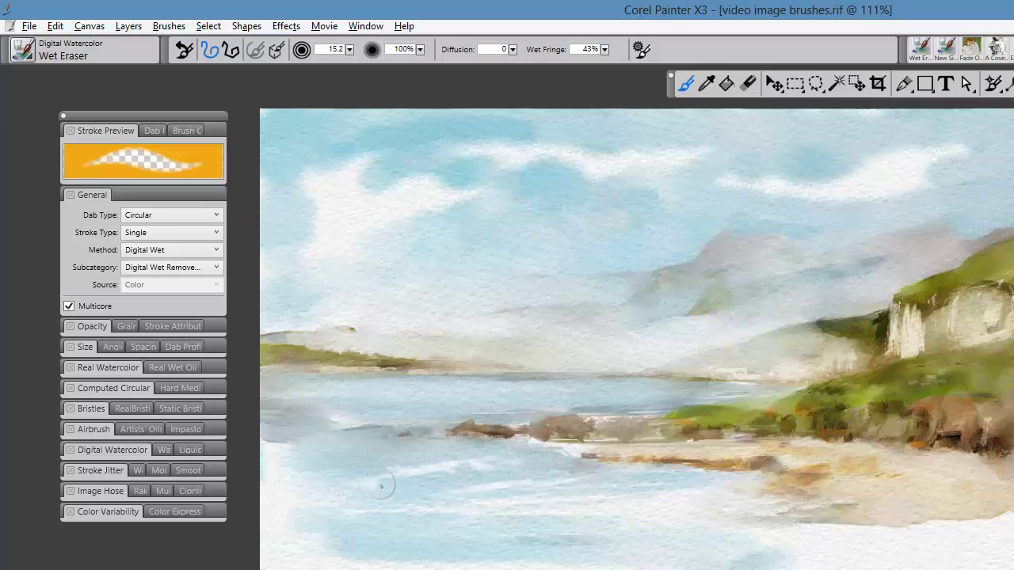
{"action": "left_click_drag", "start_coordinate": [528, 456], "coordinate": [651, 462]}
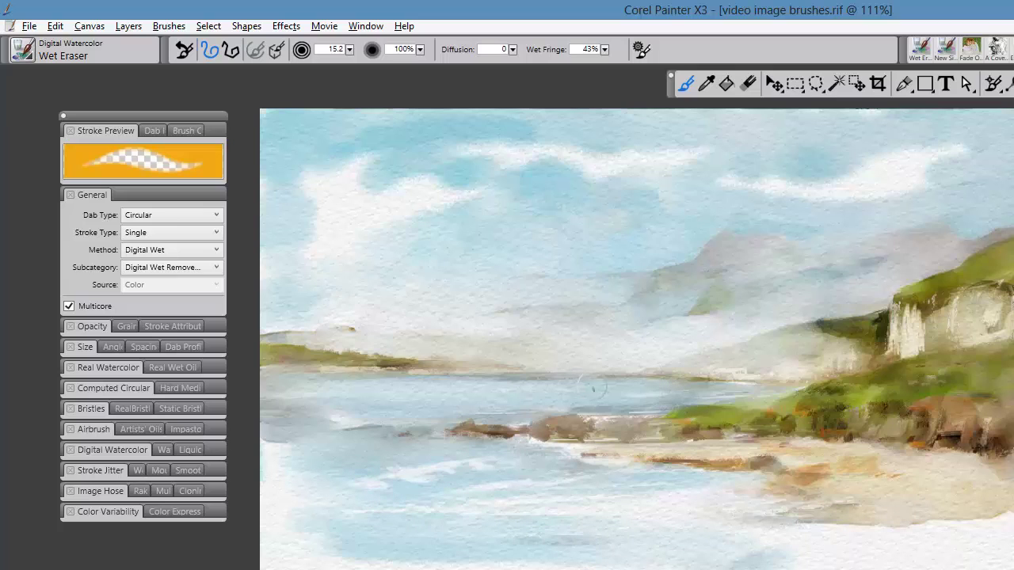